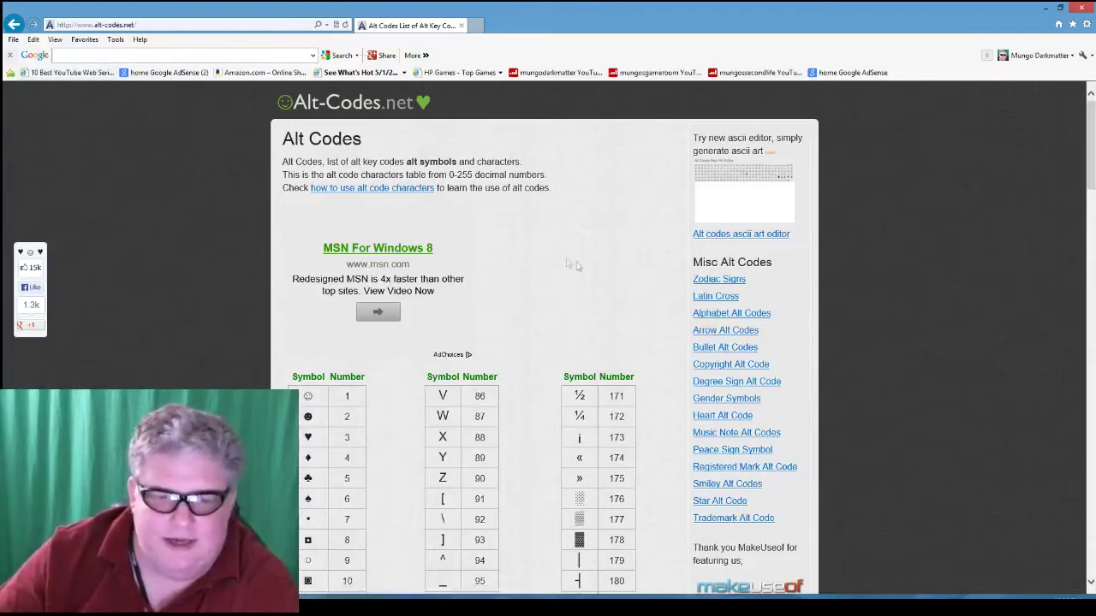
# Browse the alt-codes.net symbol table and open the Copyright Alt Code page
pyautogui.scroll(-4, 566, 261)
pyautogui.scroll(4, 575, 268)
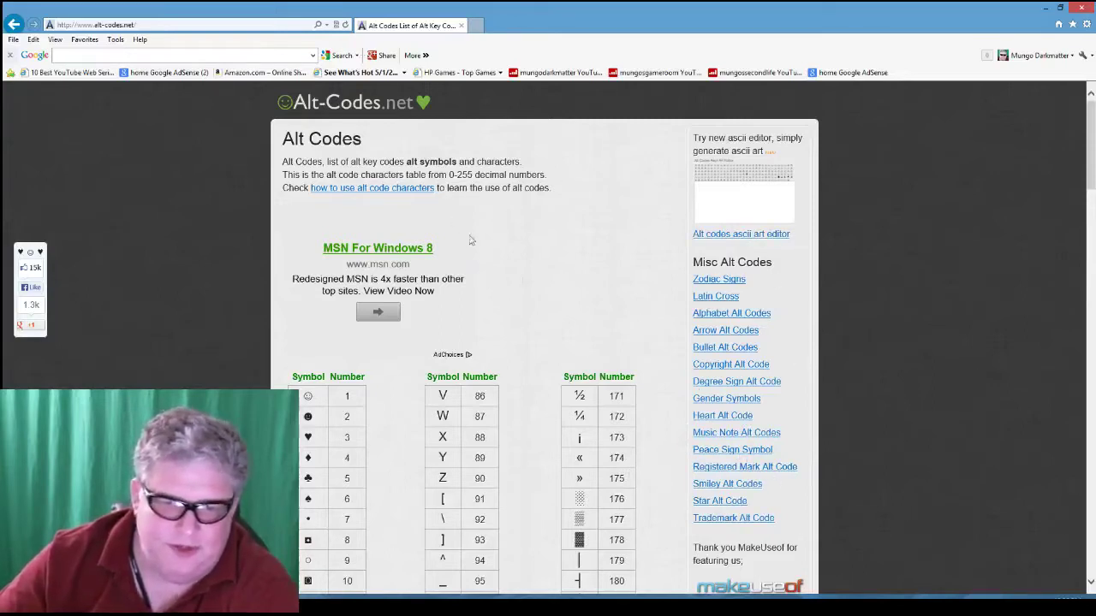
pyautogui.click(737, 366)
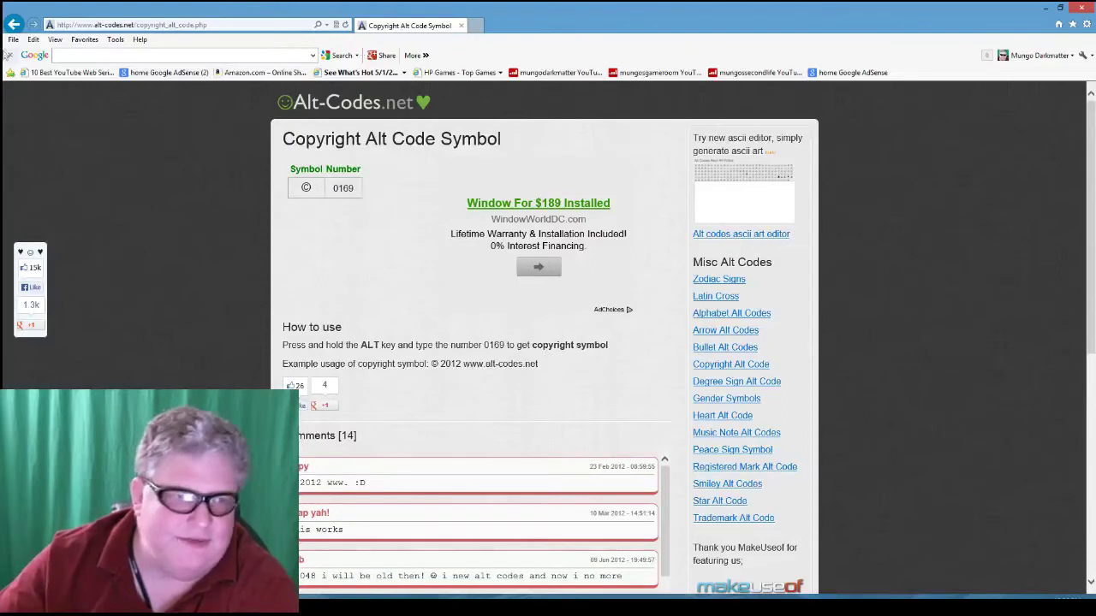
# Go back from the © code 0169 page to the main 0–255 Alt Codes table
pyautogui.click(15, 24)
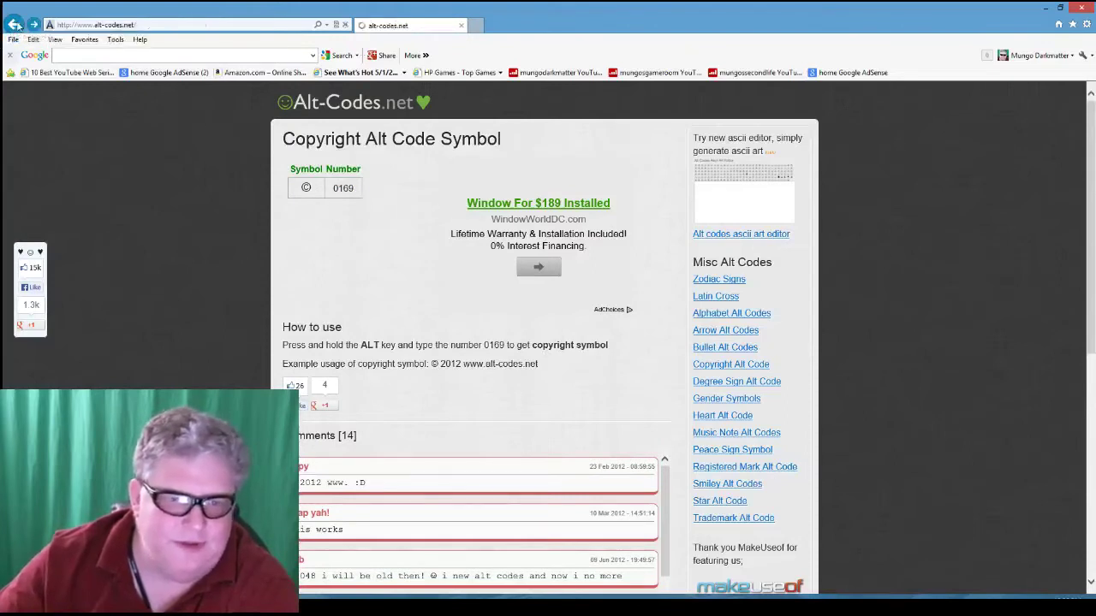
pyautogui.scroll(-3, 944, 290)
pyautogui.scroll(3, 944, 290)
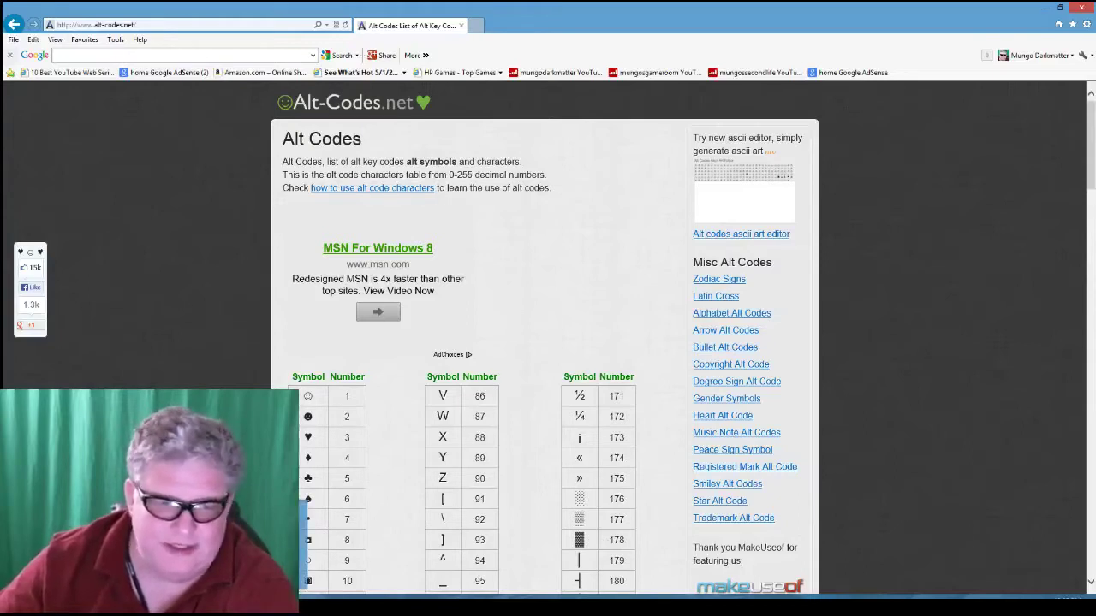
# Delete the old 'Ab B♮ C♯' text in WordPad and return to the Alt Codes page
pyautogui.hotkey('alt', 'Tab')
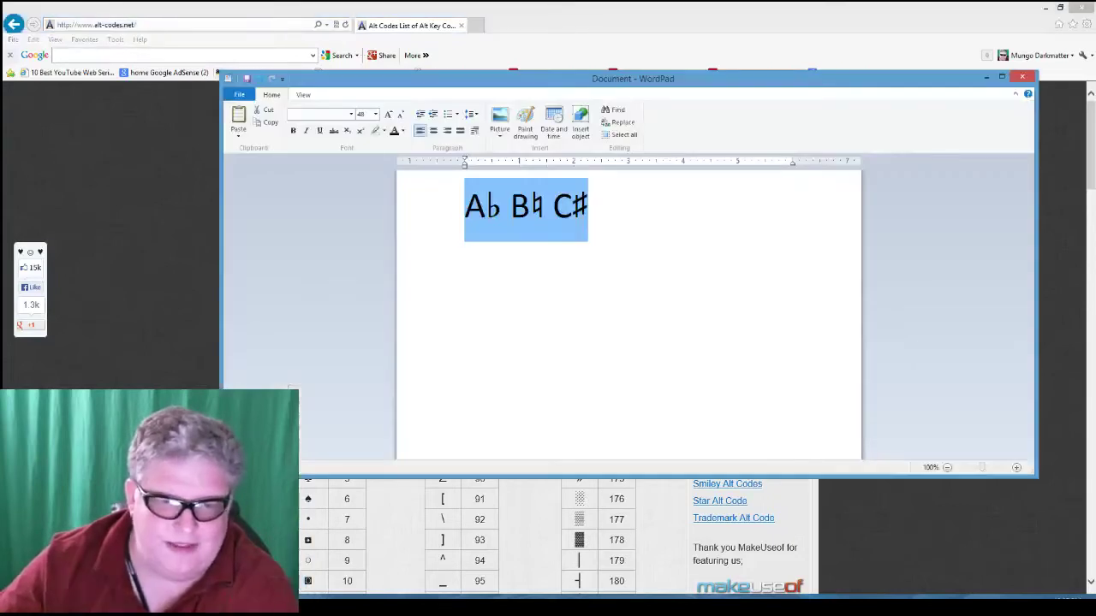
pyautogui.press('Delete')
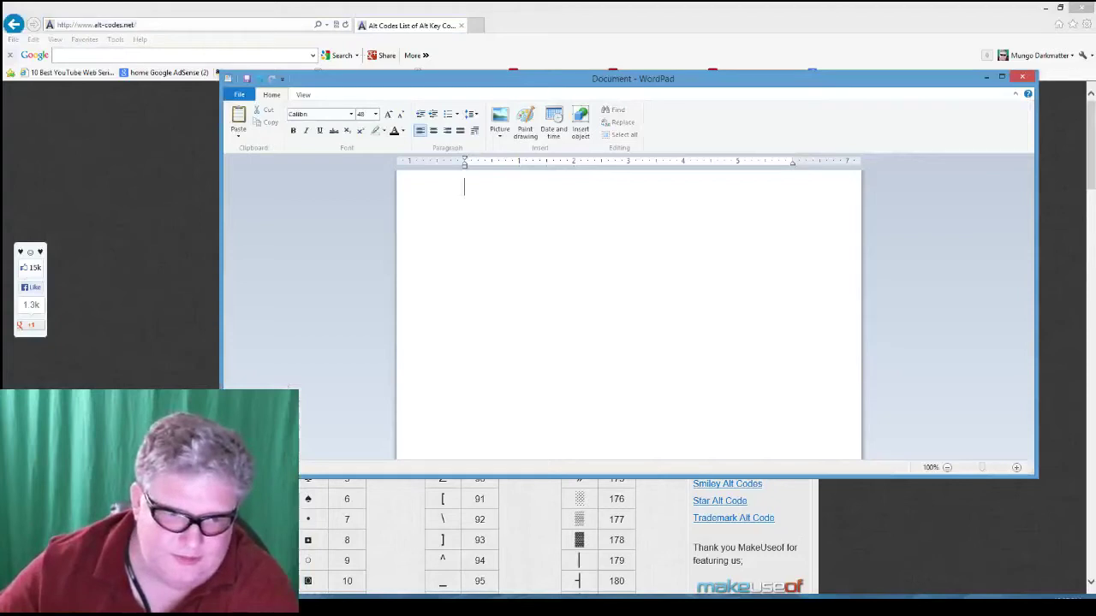
pyautogui.hotkey('alt', 'Tab')
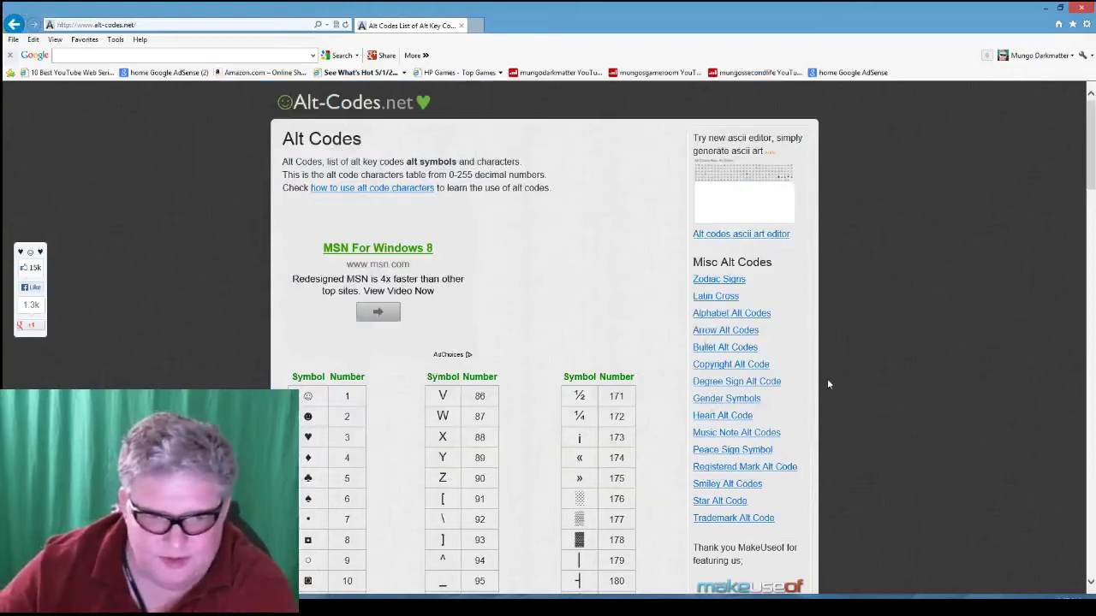
# Reopen the Copyright Alt Code page listing 0169, then bring the empty WordPad document forward
pyautogui.scroll(-1, 827, 383)
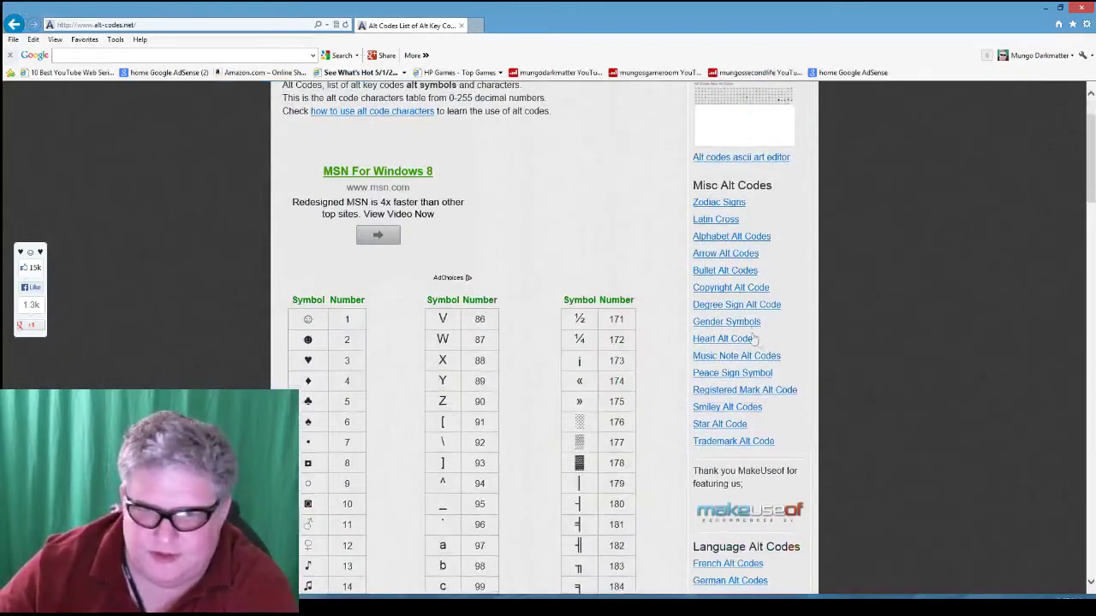
pyautogui.click(749, 287)
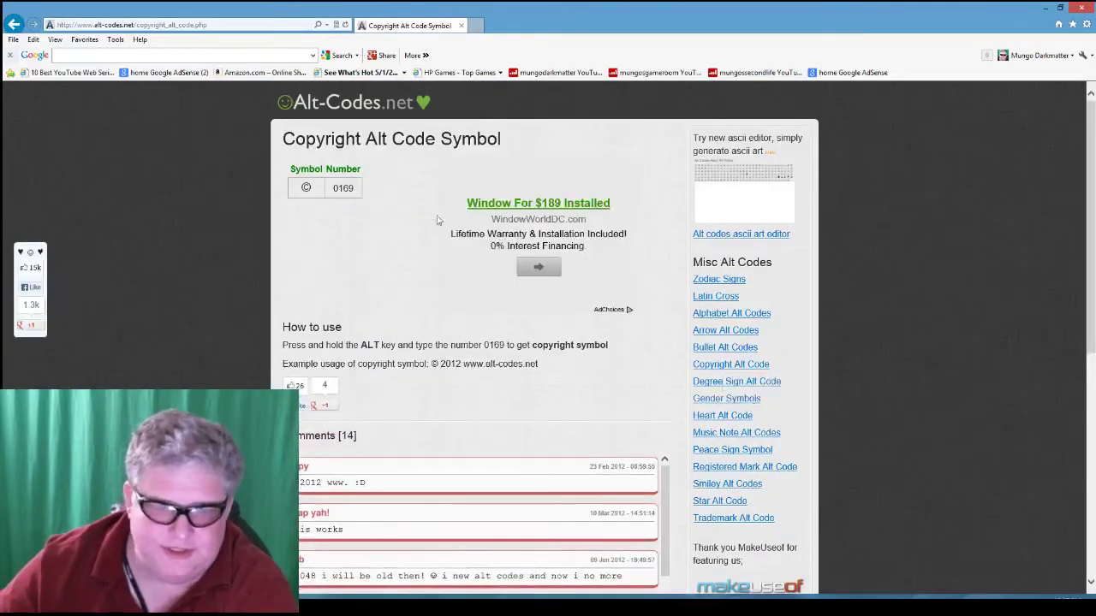
pyautogui.hotkey('alt', 'Tab')
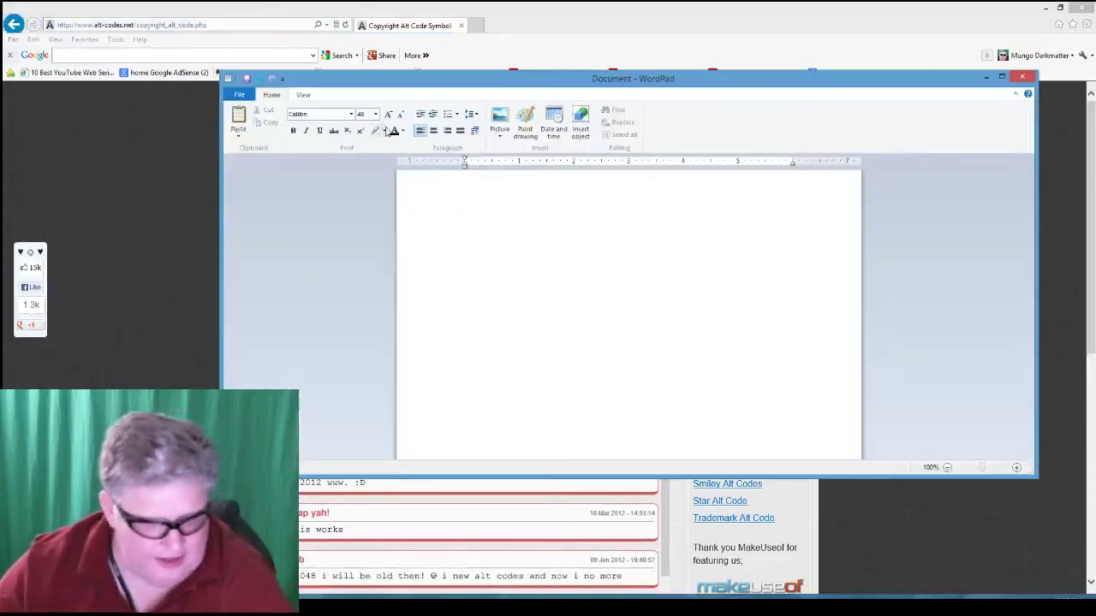
# Enter the © symbol in WordPad using the Alt+0169 code
pyautogui.press('alt')
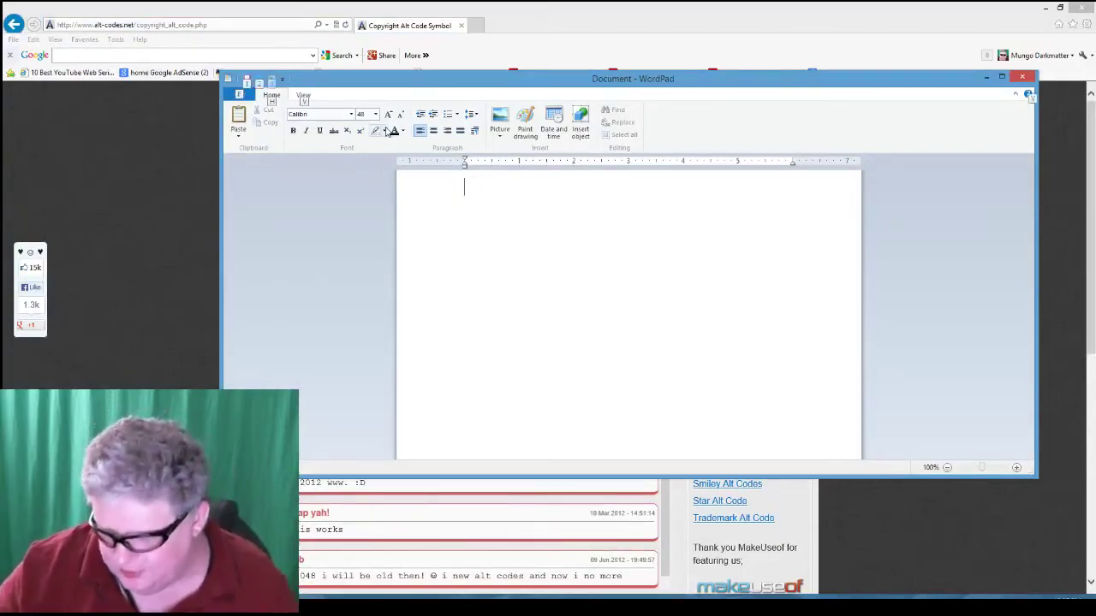
pyautogui.press('alt')
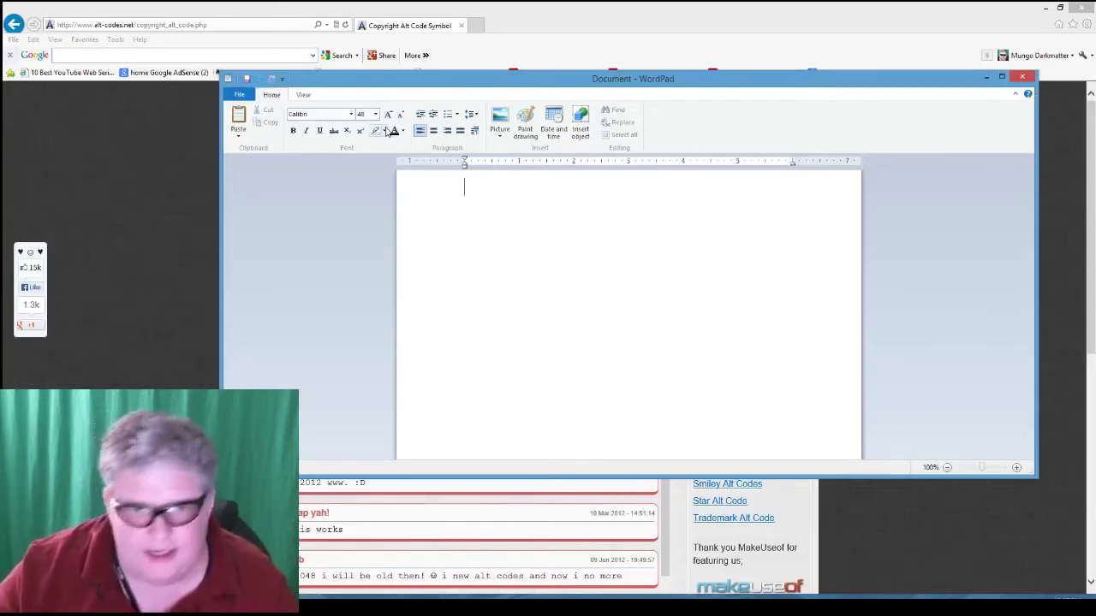
pyautogui.write('©')
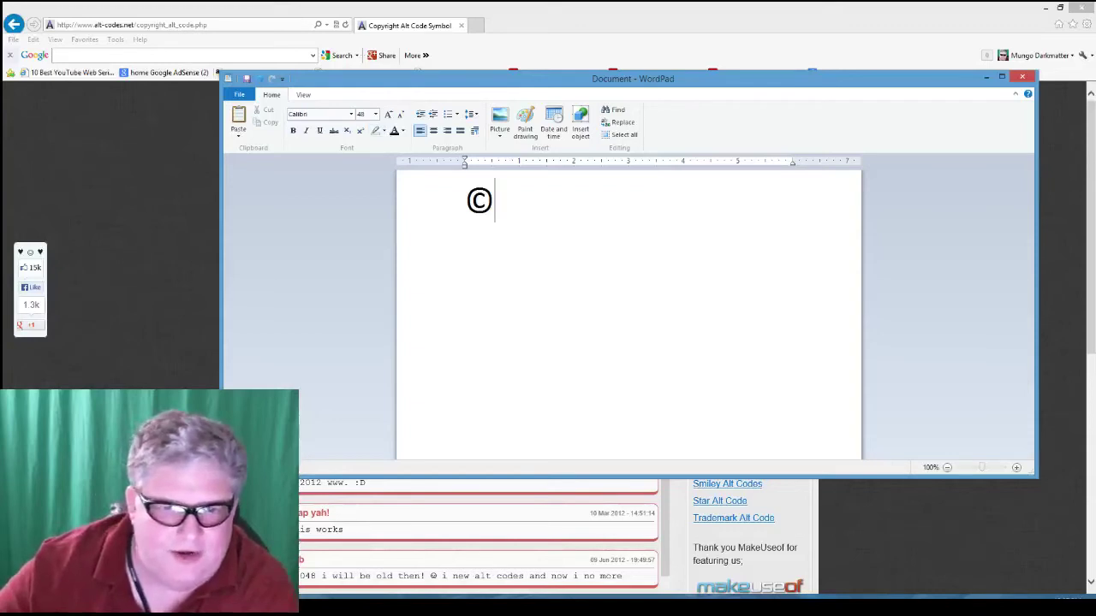
pyautogui.hotkey('shift', 'Left')
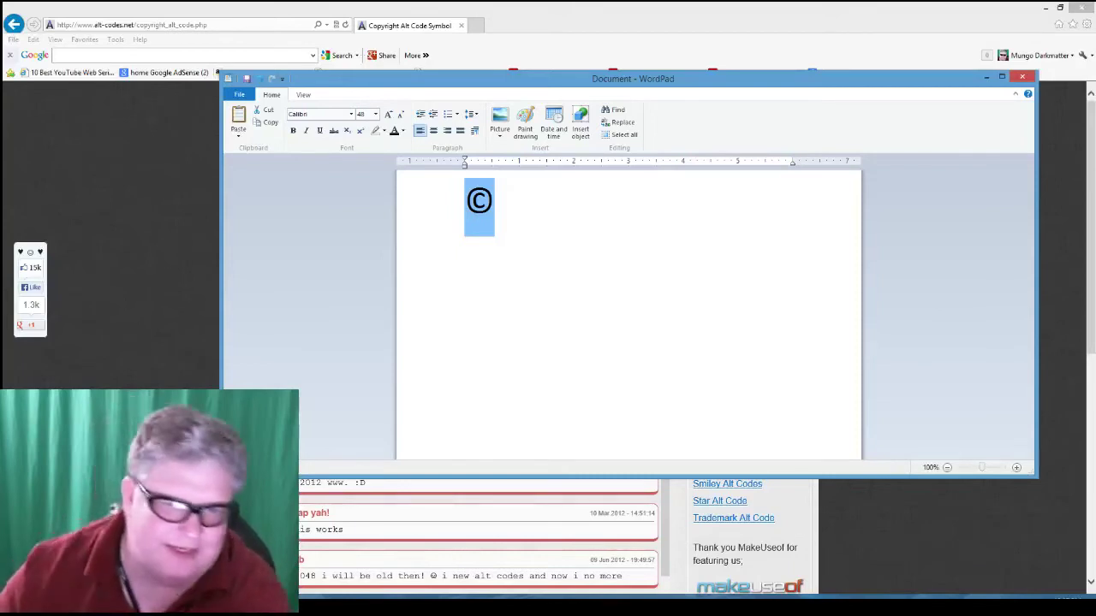
pyautogui.click(495, 200)
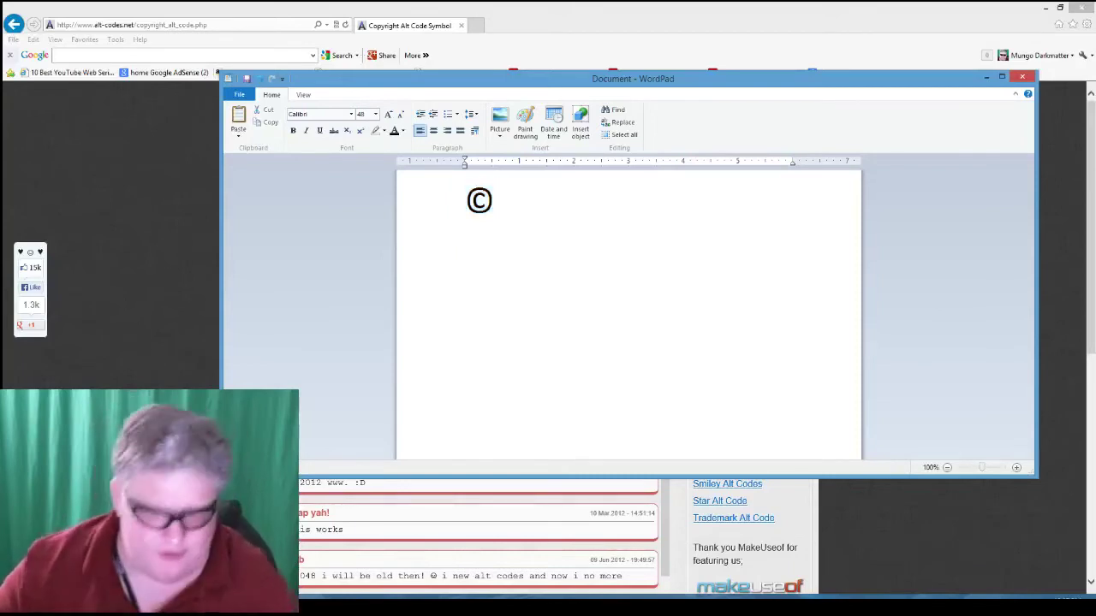
# Type '2013' and the author's name after the ©, correcting a typo, and select the line
pyautogui.write('201')
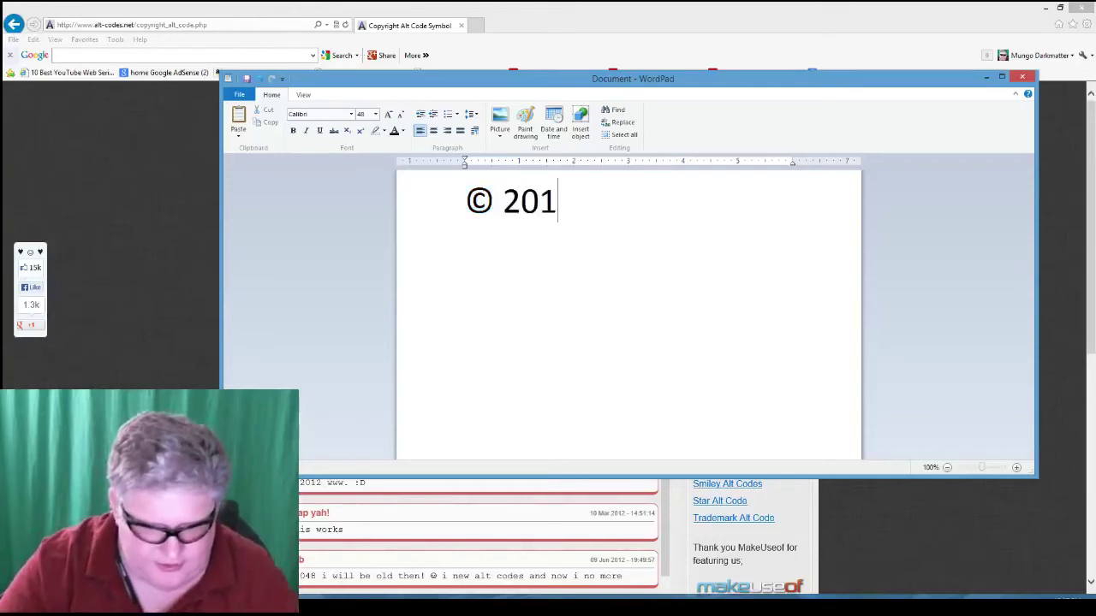
pyautogui.write('3 Mung')
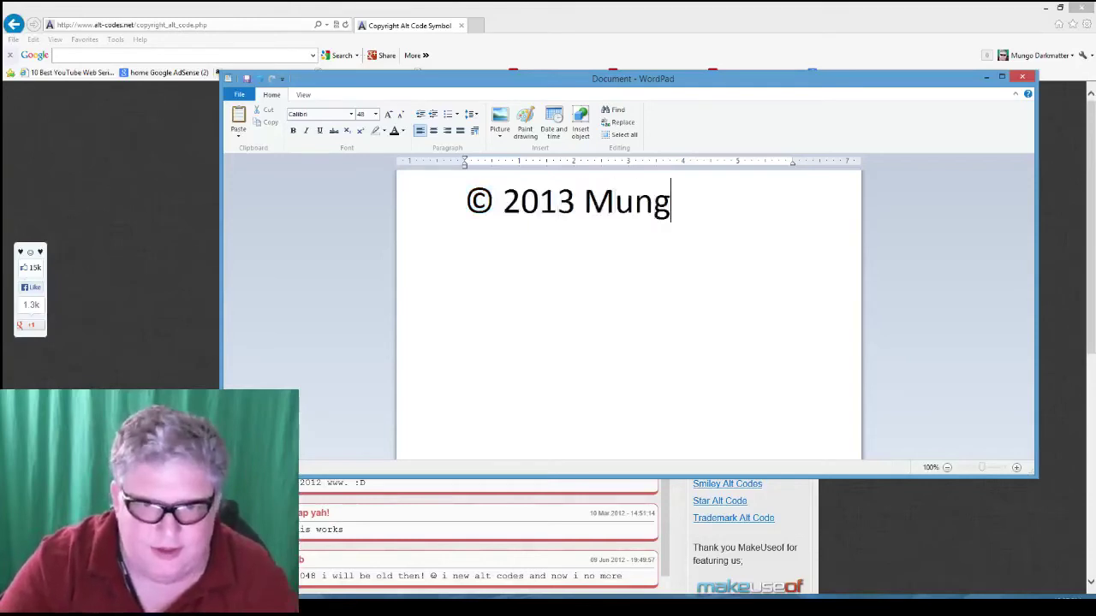
pyautogui.write('o Dan')
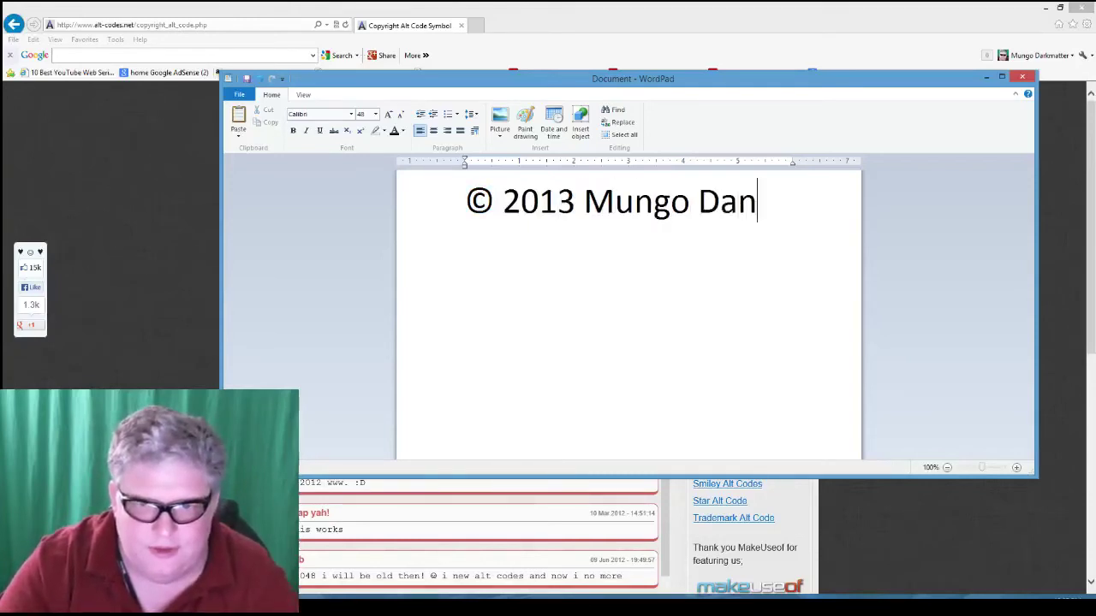
pyautogui.press('BackSpace')
pyautogui.write('rkm')
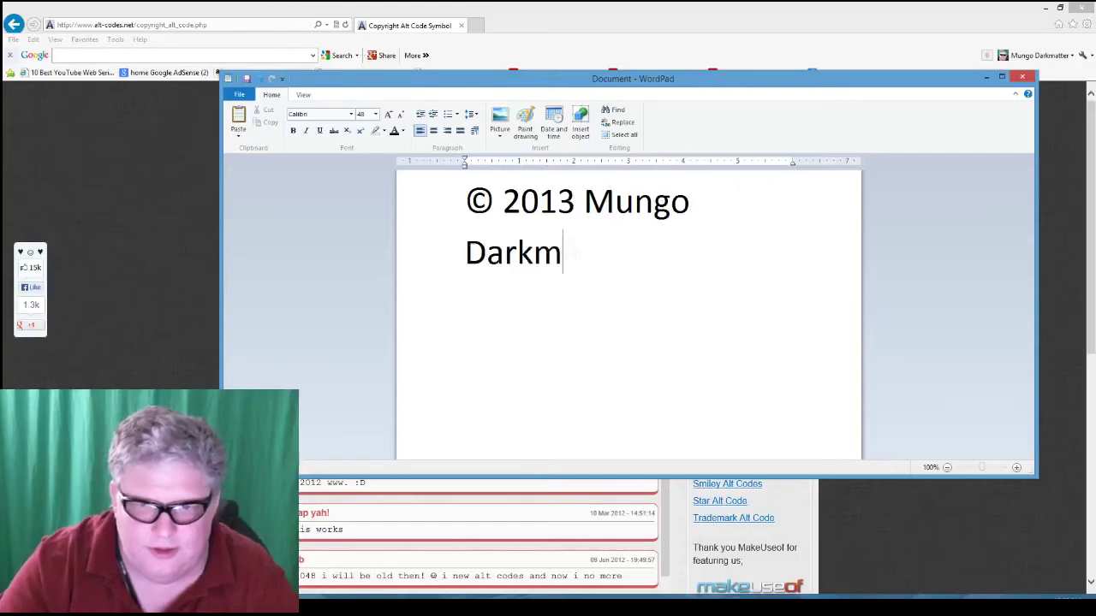
pyautogui.write('atter')
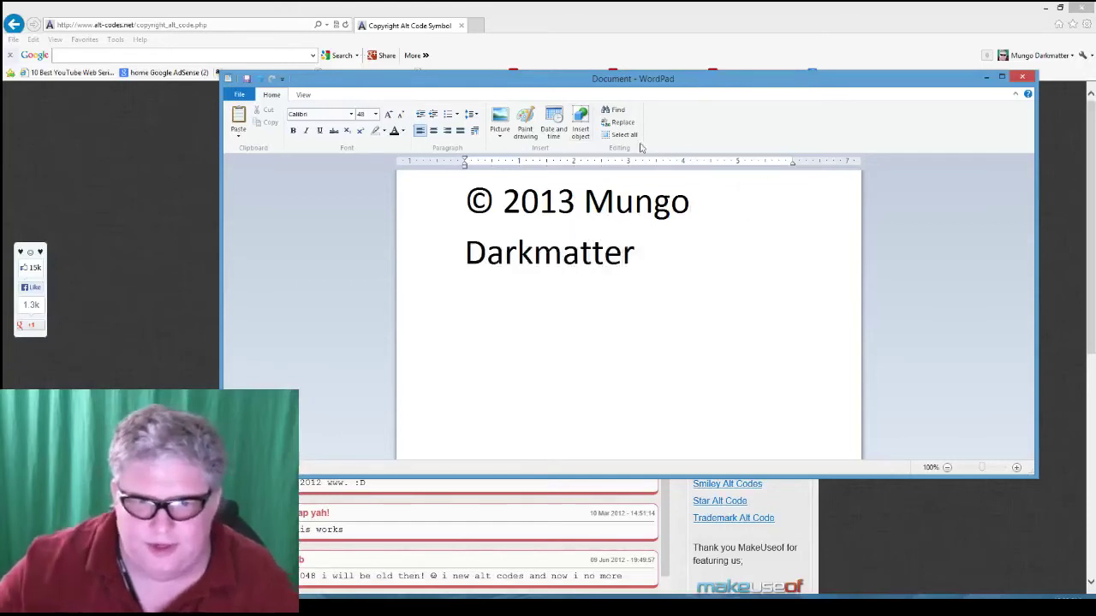
pyautogui.hotkey('ctrl', 'a')
pyautogui.hotkey('ctrl', 'c')
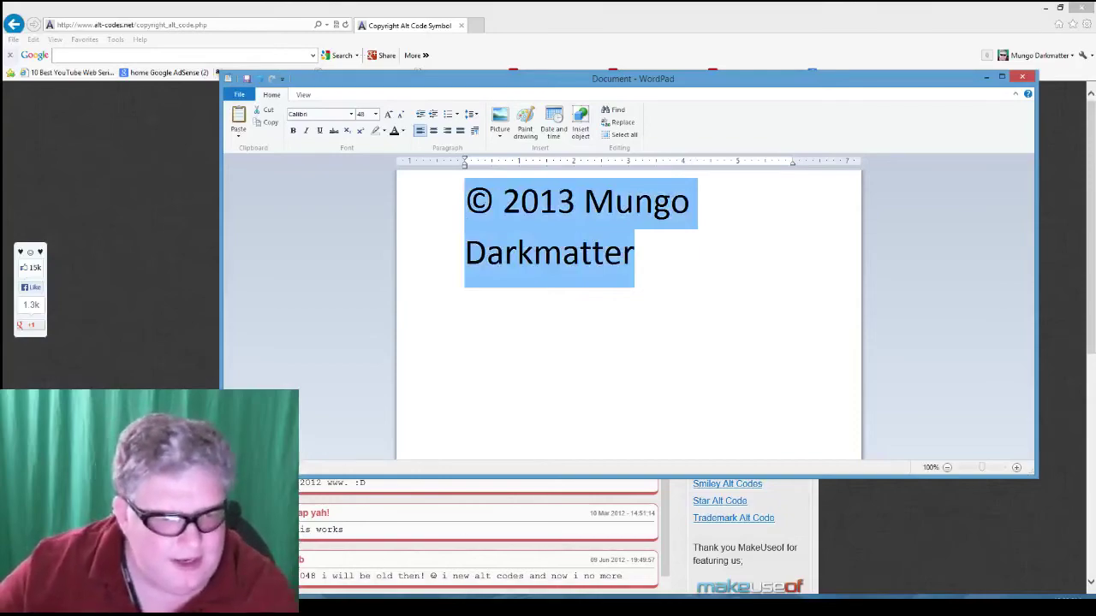
# Move the YouTube window right and paste the © 2013 line into the video's Description
pyautogui.hotkey('alt', 'Tab')
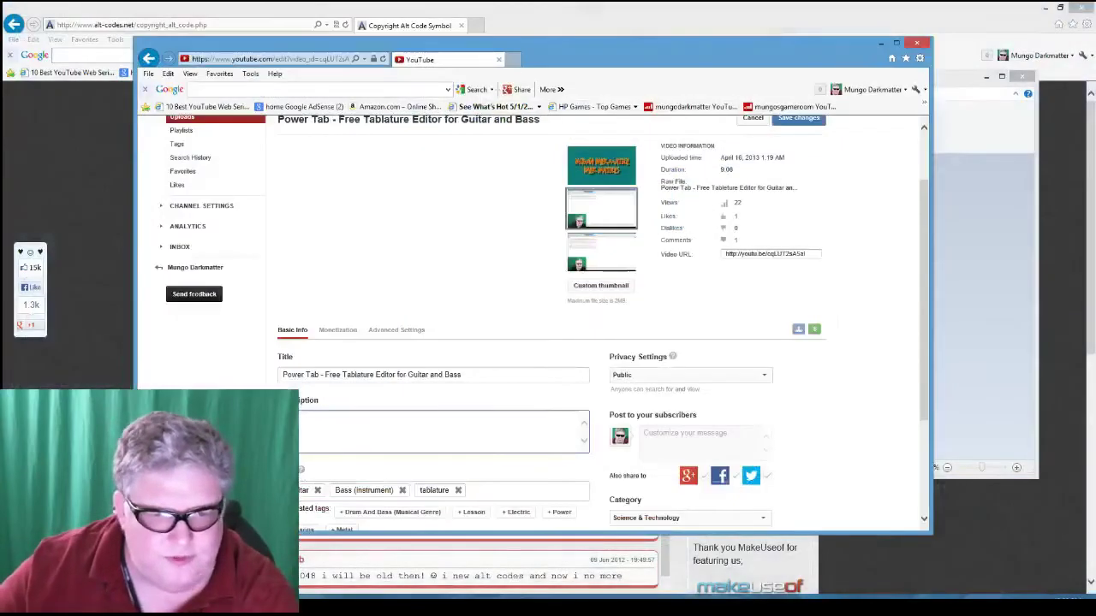
pyautogui.doubleClick(603, 59)
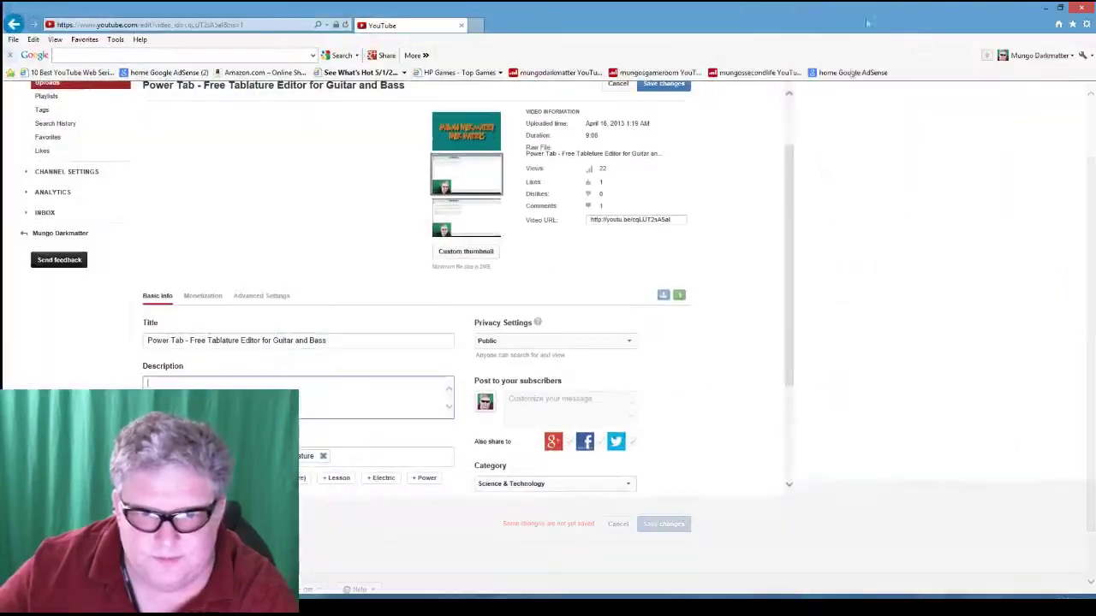
pyautogui.click(1059, 7)
pyautogui.moveTo(685, 35); pyautogui.dragTo(921, 7)
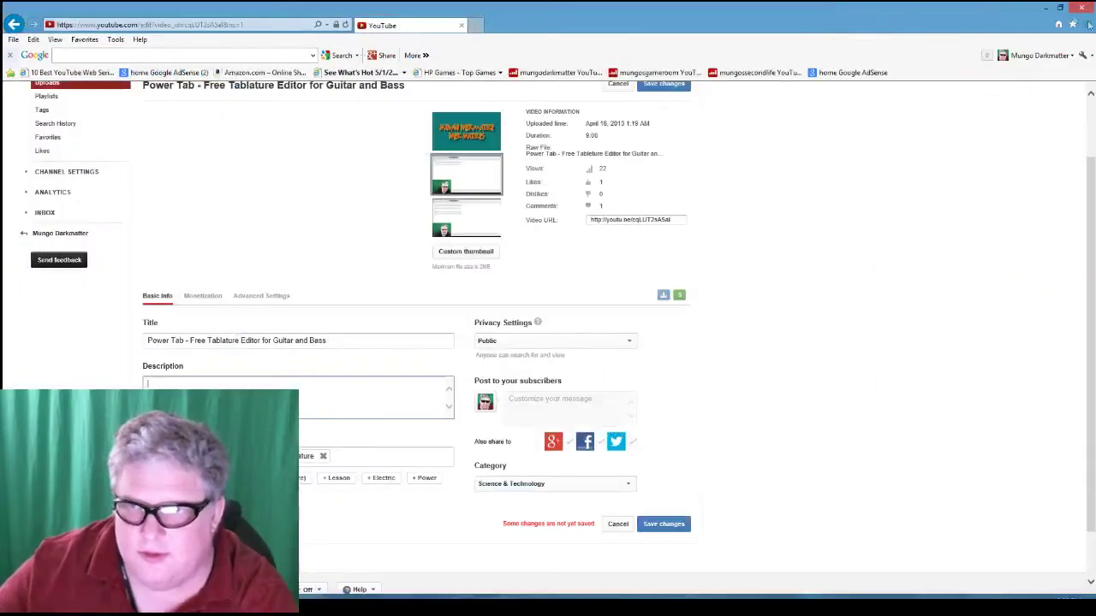
pyautogui.click(1060, 6)
pyautogui.moveTo(721, 44); pyautogui.dragTo(904, 31)
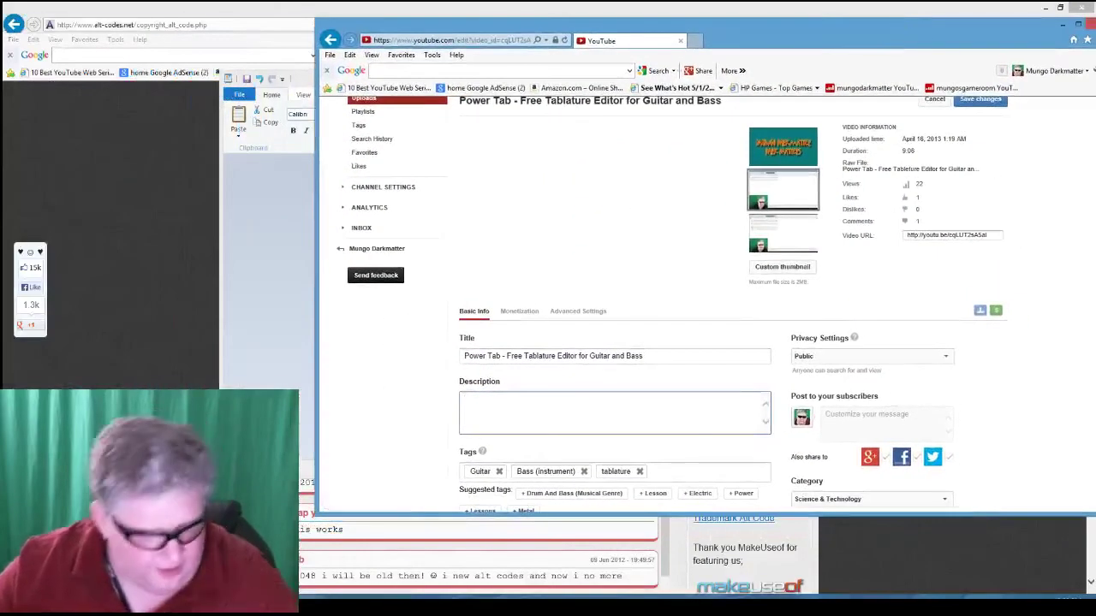
pyautogui.hotkey('ctrl', 'v')
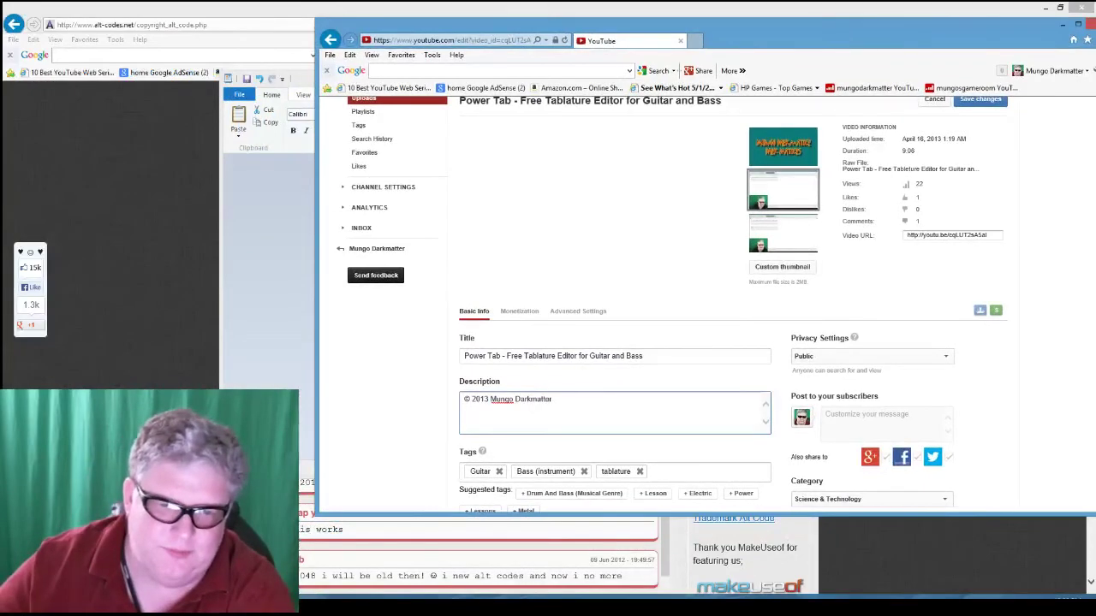
pyautogui.click(1060, 28)
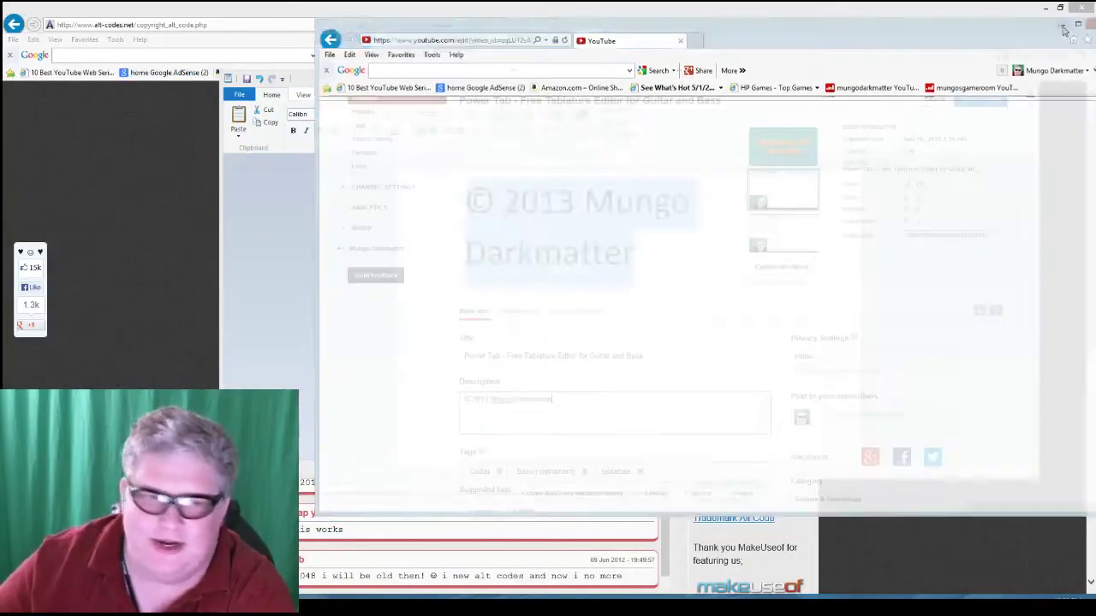
# Minimize WordPad and go back to the main alt-codes.net symbol list
pyautogui.click(986, 79)
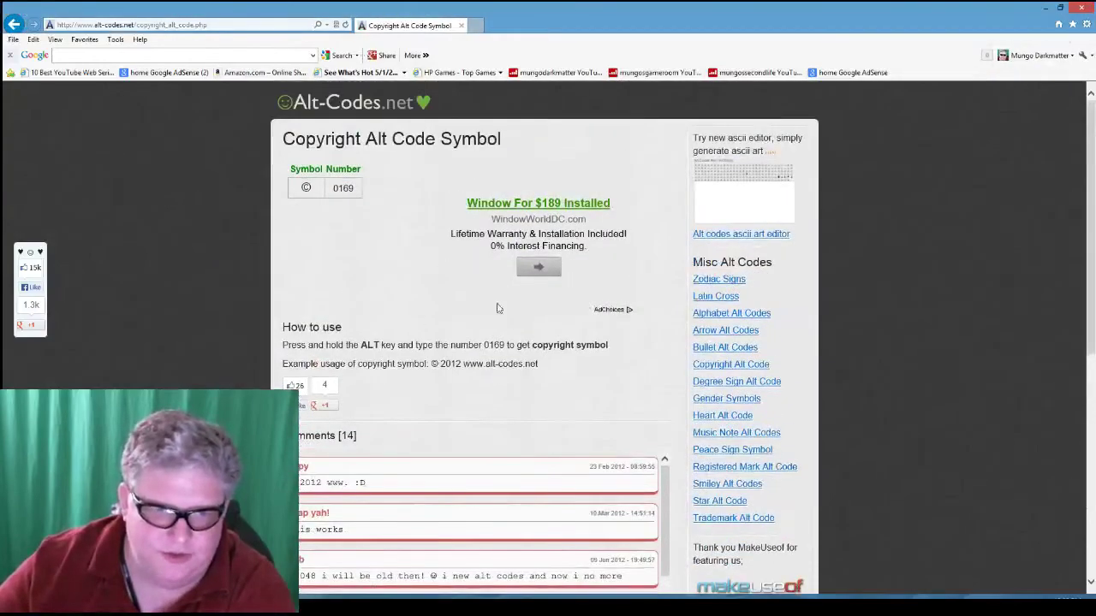
pyautogui.click(14, 24)
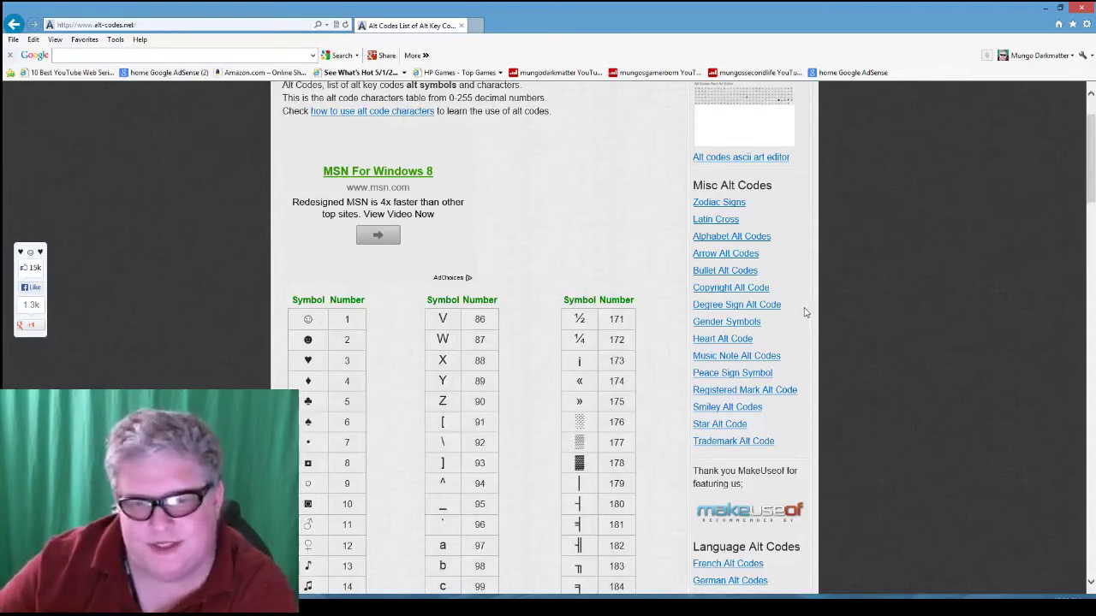
# Search the Windows 8 apps for 'char' and launch Character Map
pyautogui.moveTo(1092, 5)
pyautogui.click(1071, 199)
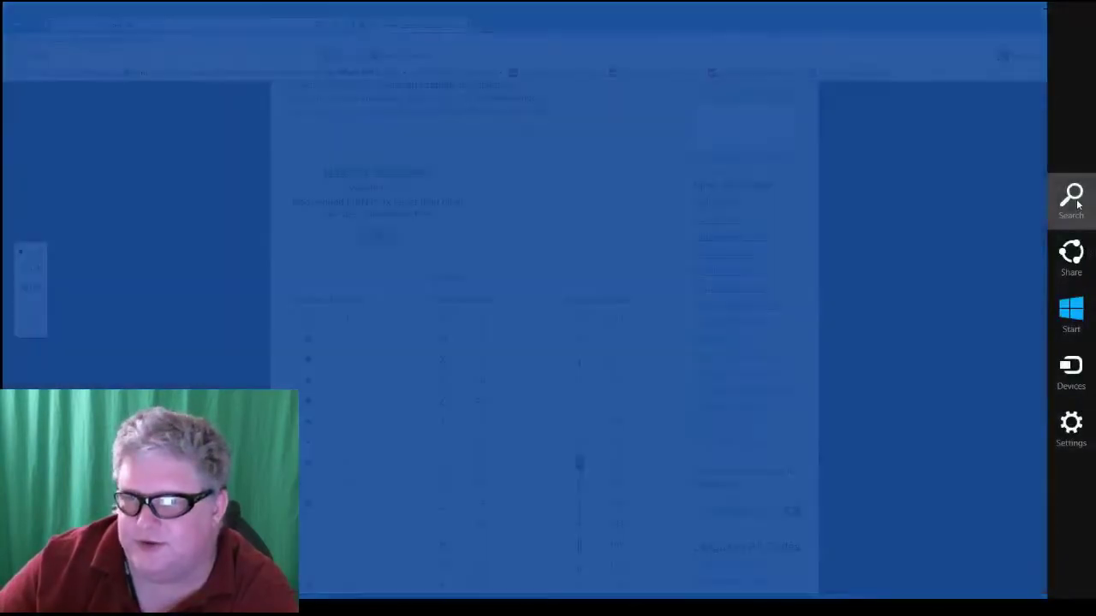
pyautogui.write('c')
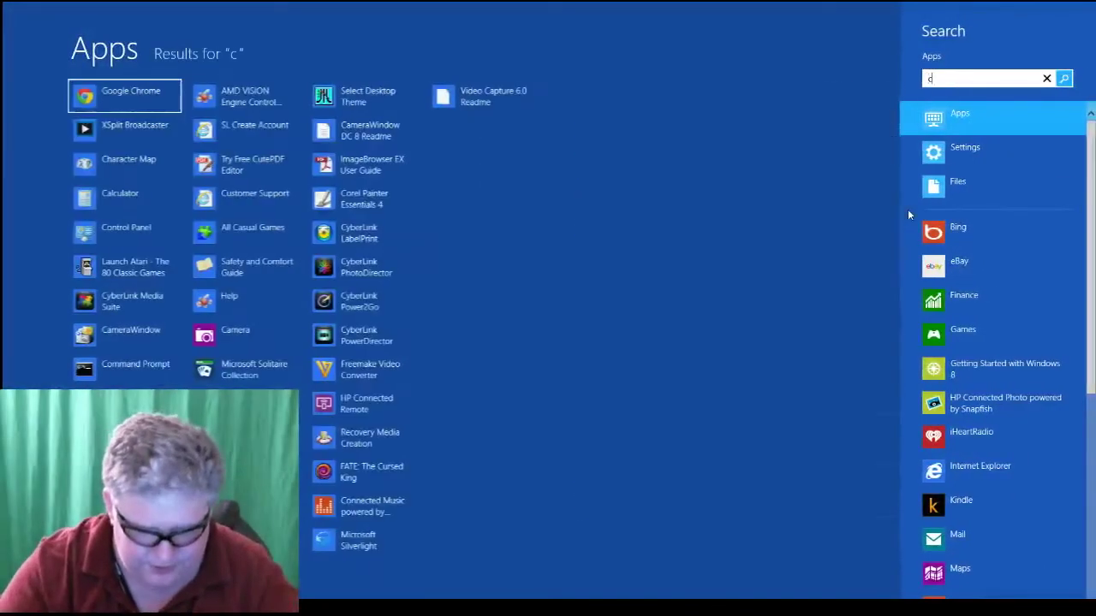
pyautogui.write('har')
pyautogui.click(77, 96)
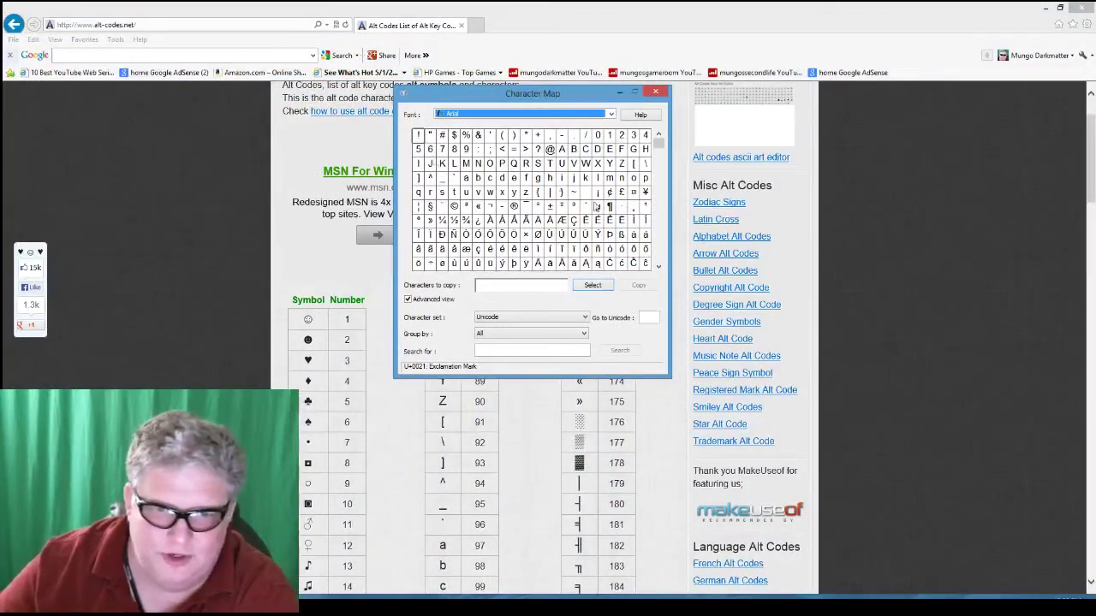
# Search Character Map for 'copyright', select the © sign (U+00A9) and copy it
pyautogui.moveTo(577, 97); pyautogui.dragTo(661, 102)
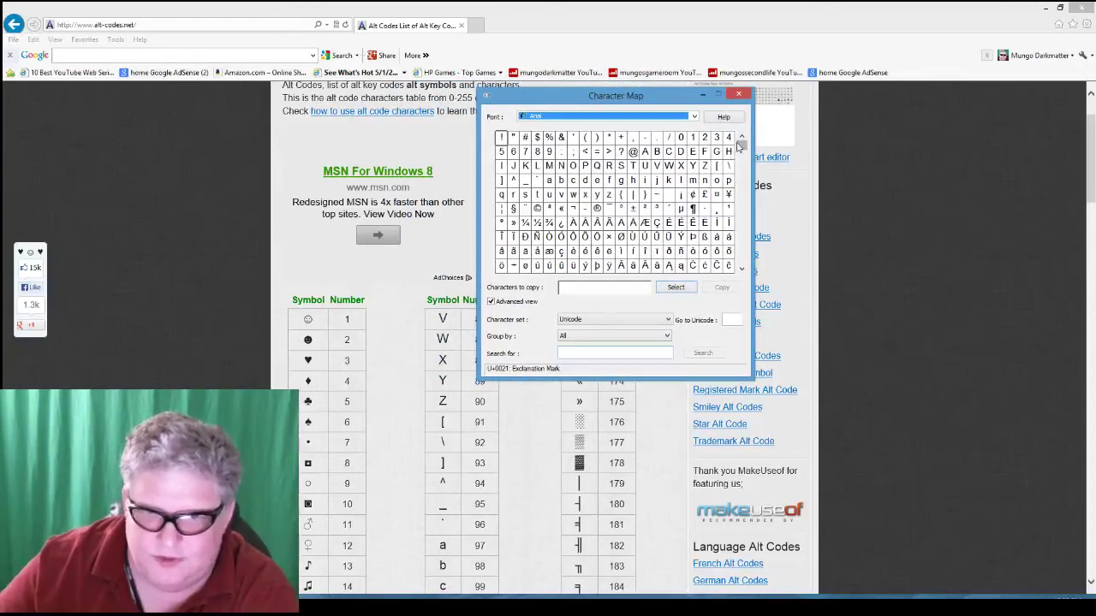
pyautogui.moveTo(742, 145)
pyautogui.mouseDown()
pyautogui.moveTo(741, 193)
pyautogui.moveTo(741, 146)
pyautogui.mouseUp()
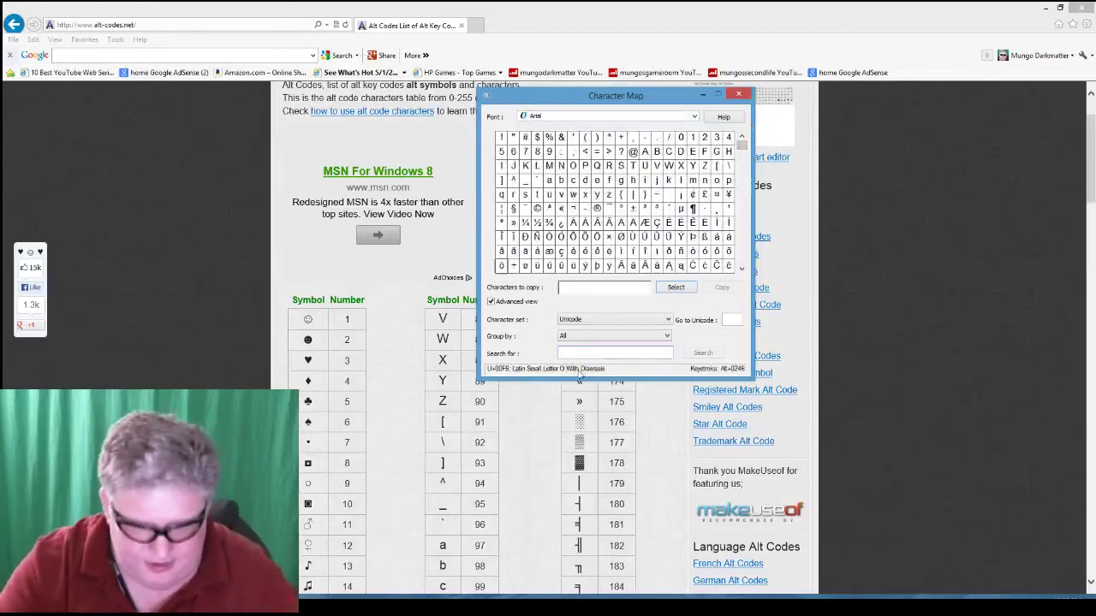
pyautogui.write('copy')
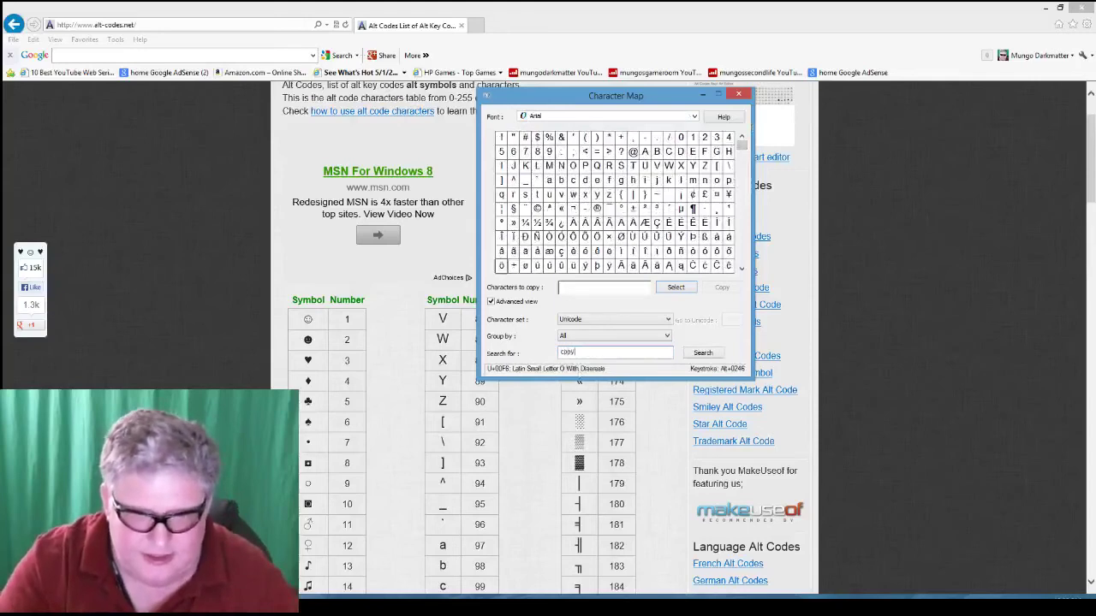
pyautogui.write('right')
pyautogui.press('Return')
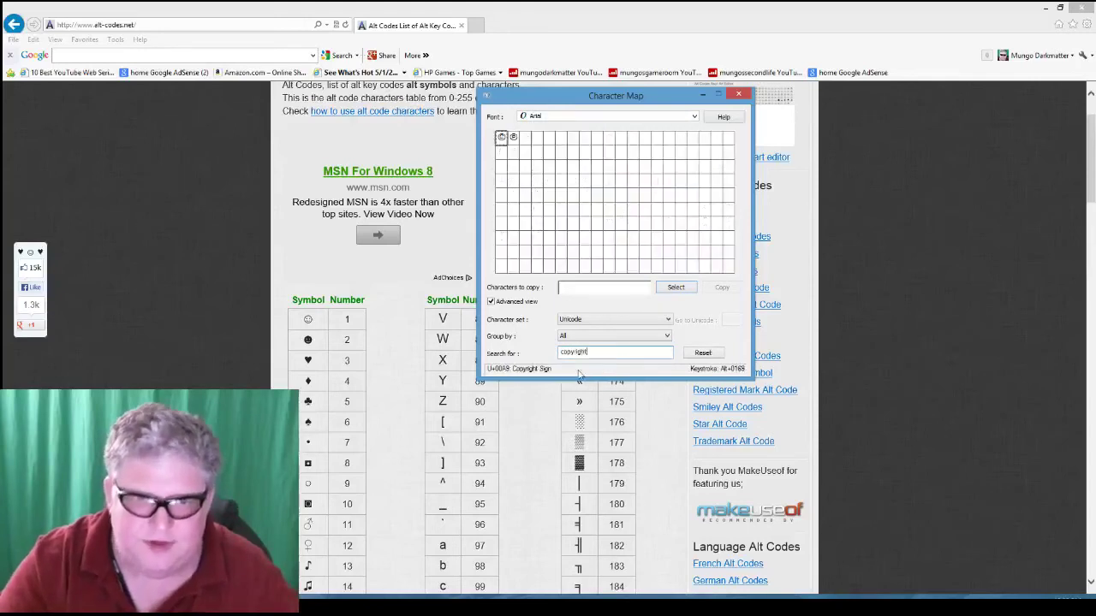
pyautogui.click(501, 139)
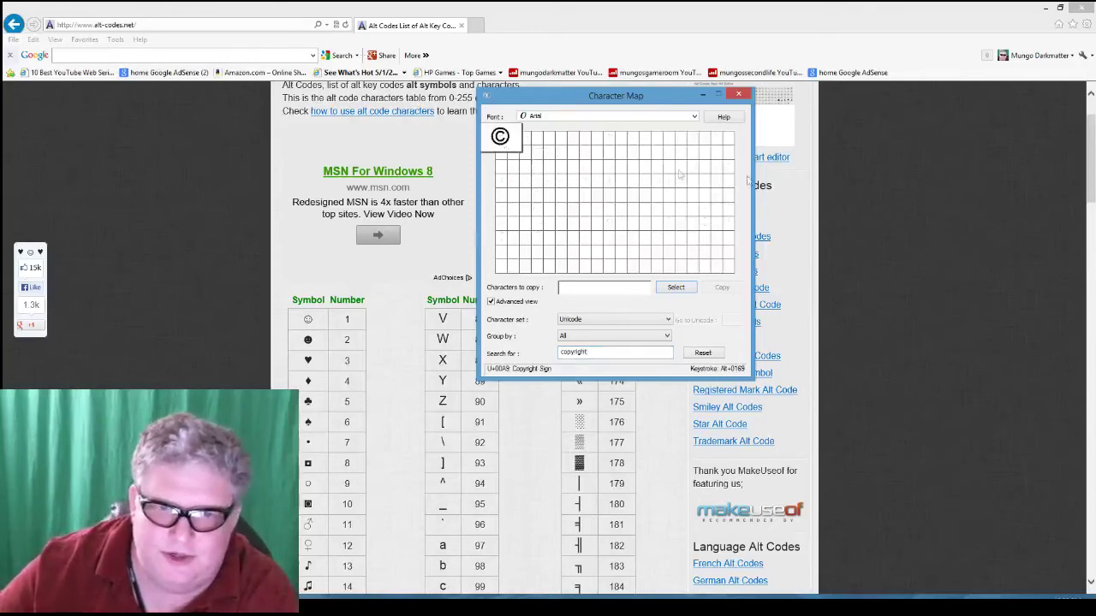
pyautogui.click(686, 291)
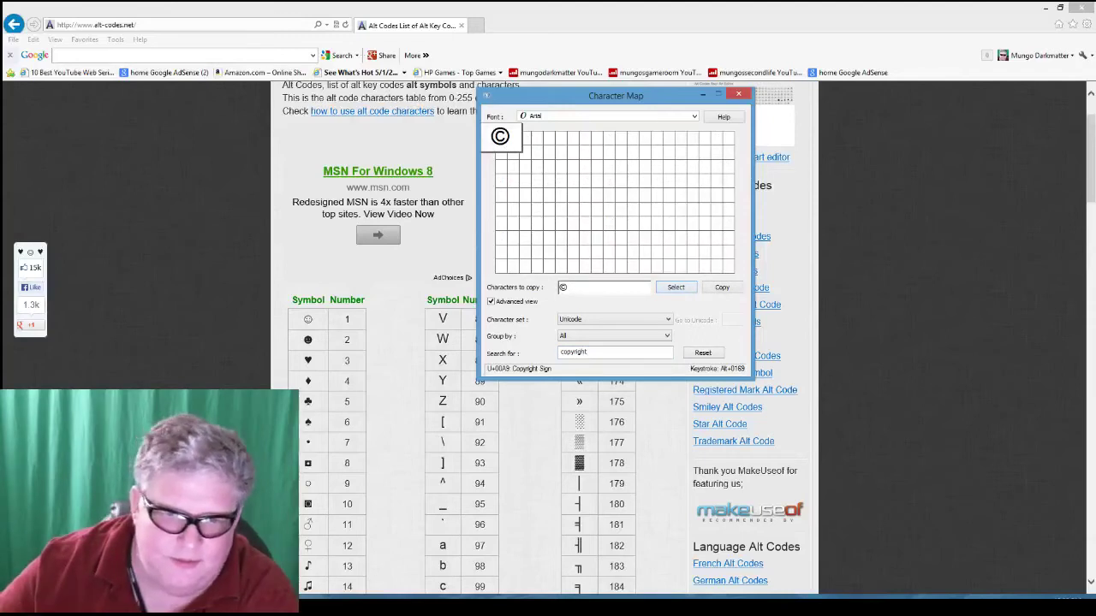
pyautogui.click(723, 289)
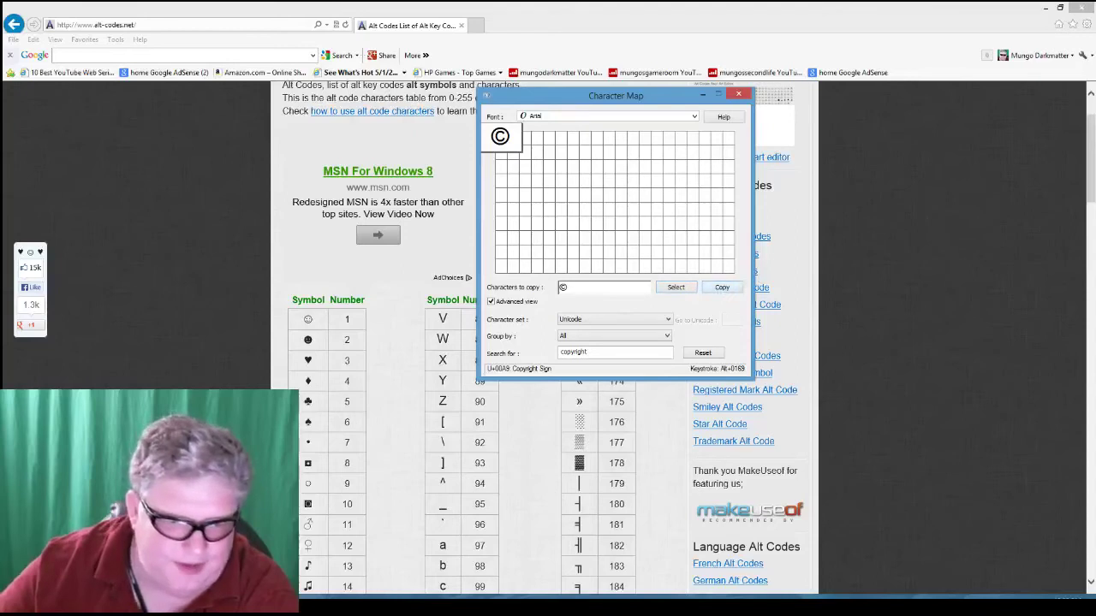
# Replace the WordPad line with a pasted © at 48 pt, then minimize WordPad
pyautogui.hotkey('alt', 'Tab')
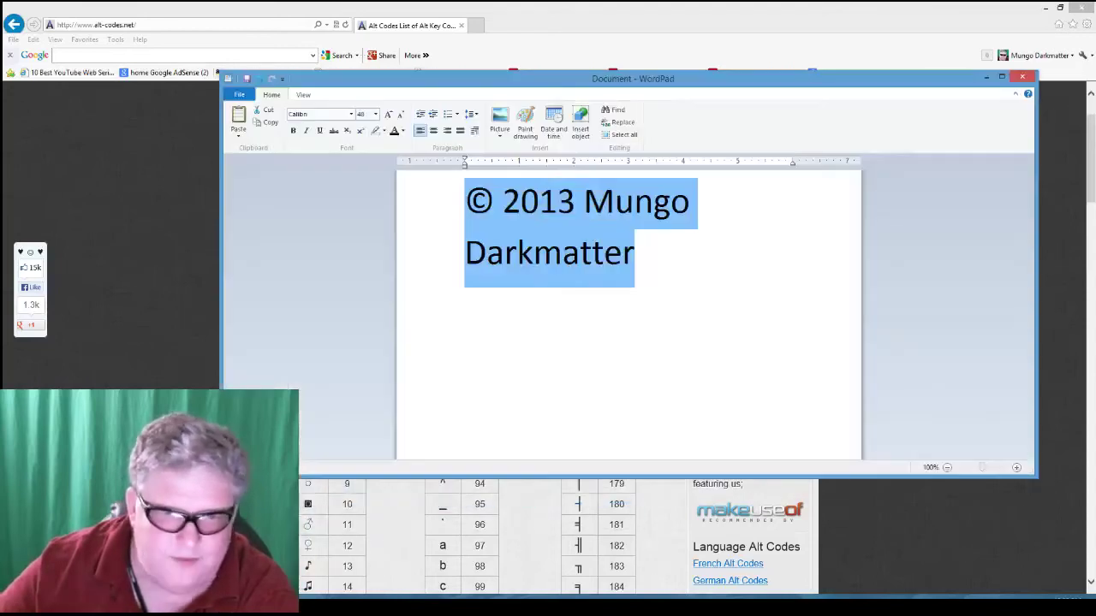
pyautogui.press('Delete')
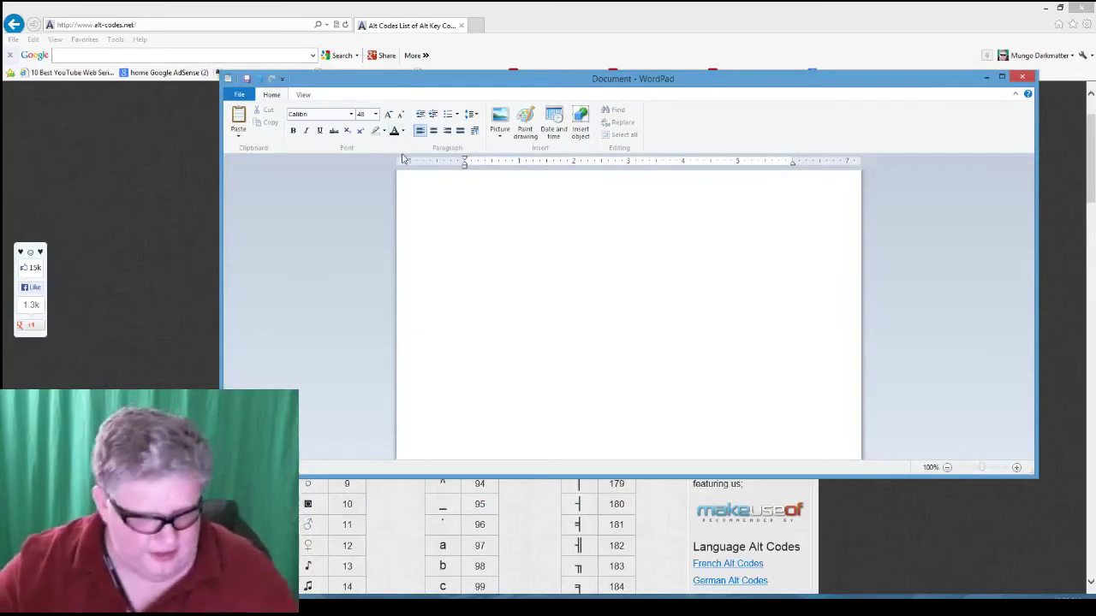
pyautogui.write('©')
pyautogui.hotkey('ctrl', 'a')
pyautogui.click(377, 115)
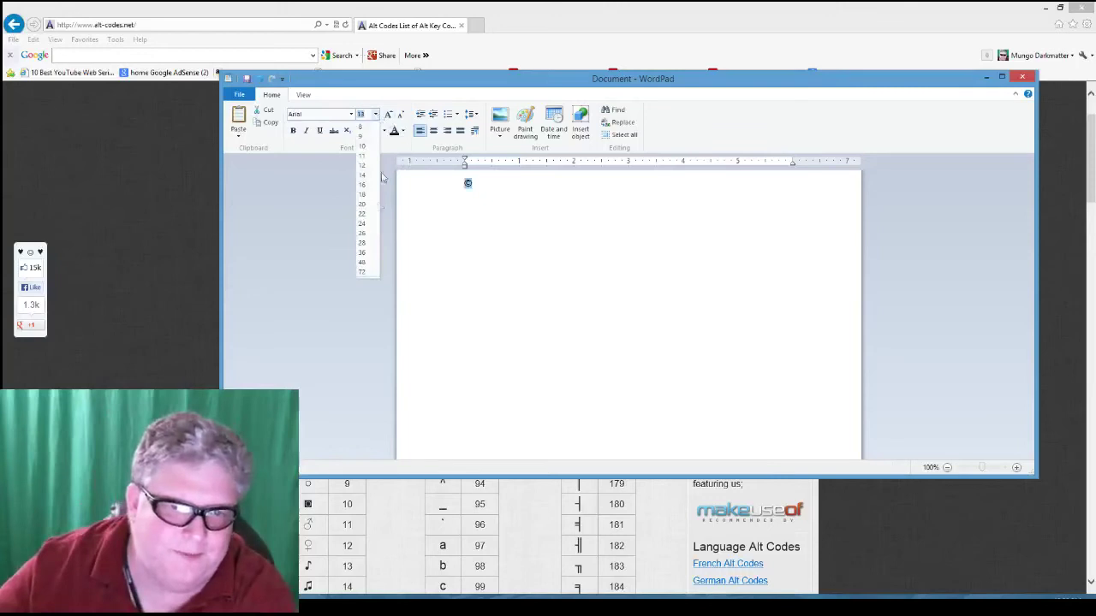
pyautogui.click(369, 264)
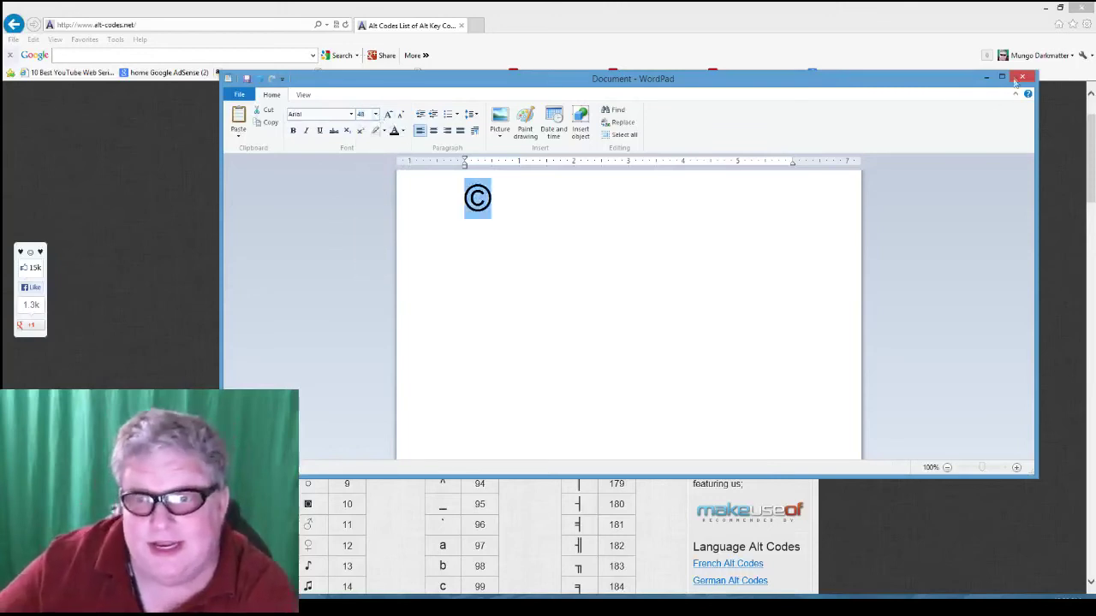
pyautogui.click(987, 77)
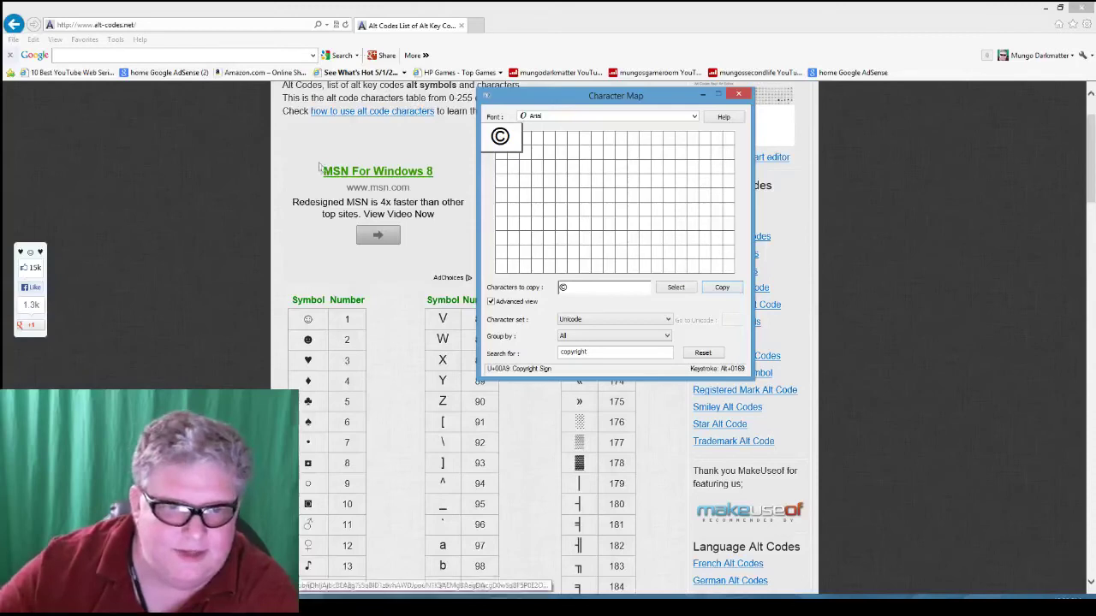
# Bring the alt-codes.net list in front of Character Map, view the Smiley Alt Codes page, then go back
pyautogui.click(321, 267)
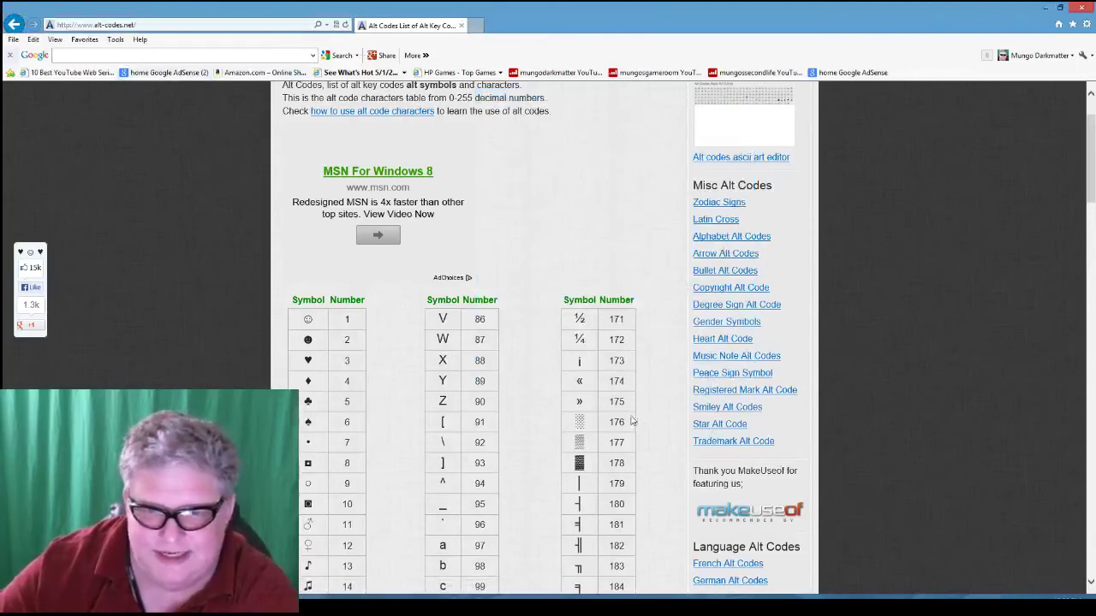
pyautogui.click(727, 411)
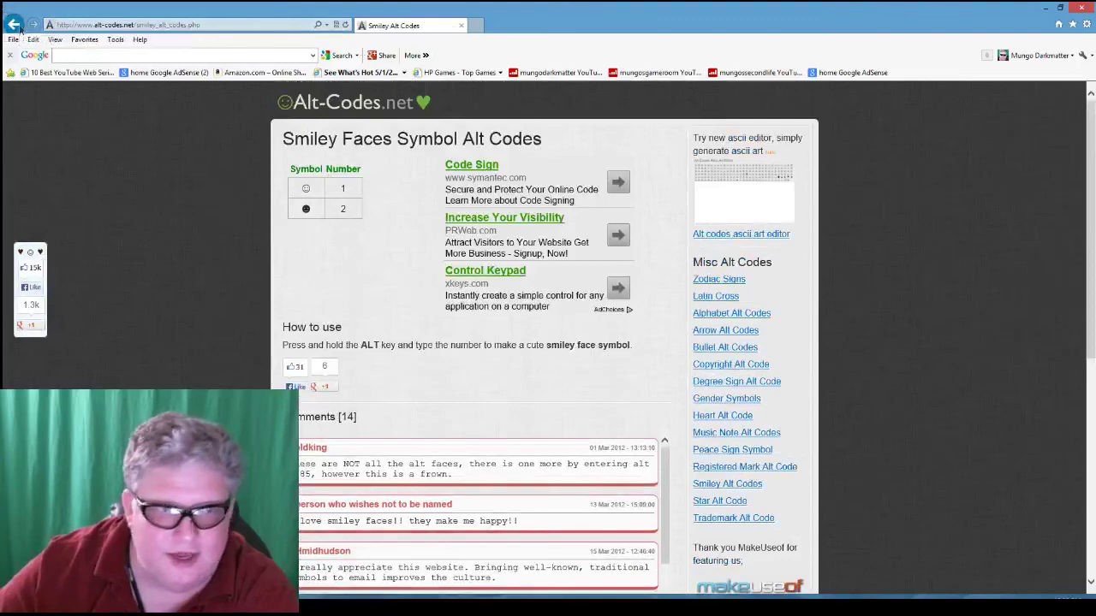
pyautogui.click(14, 25)
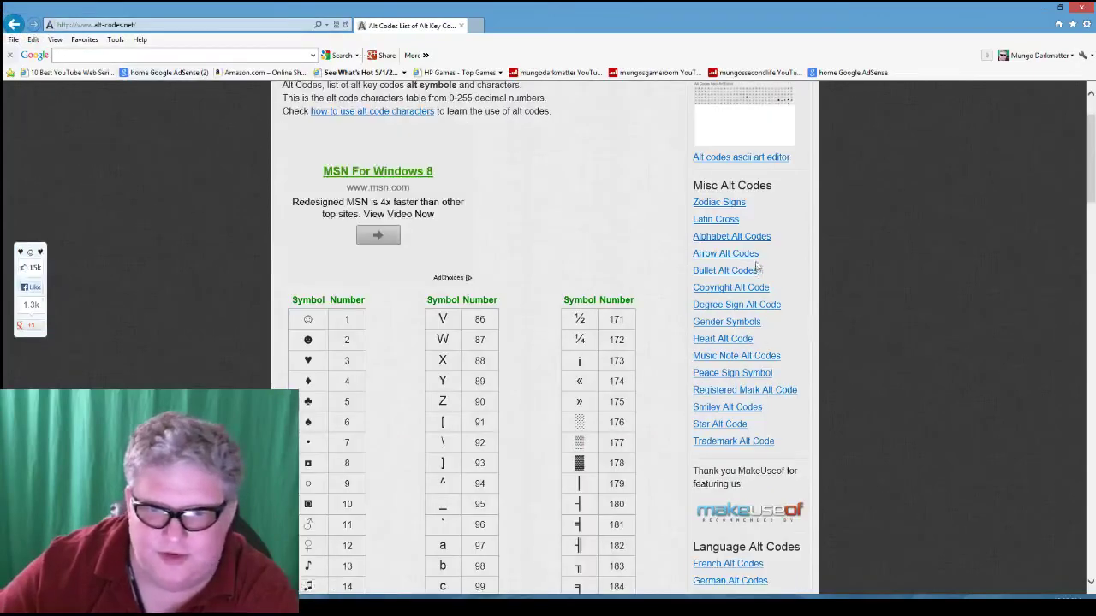